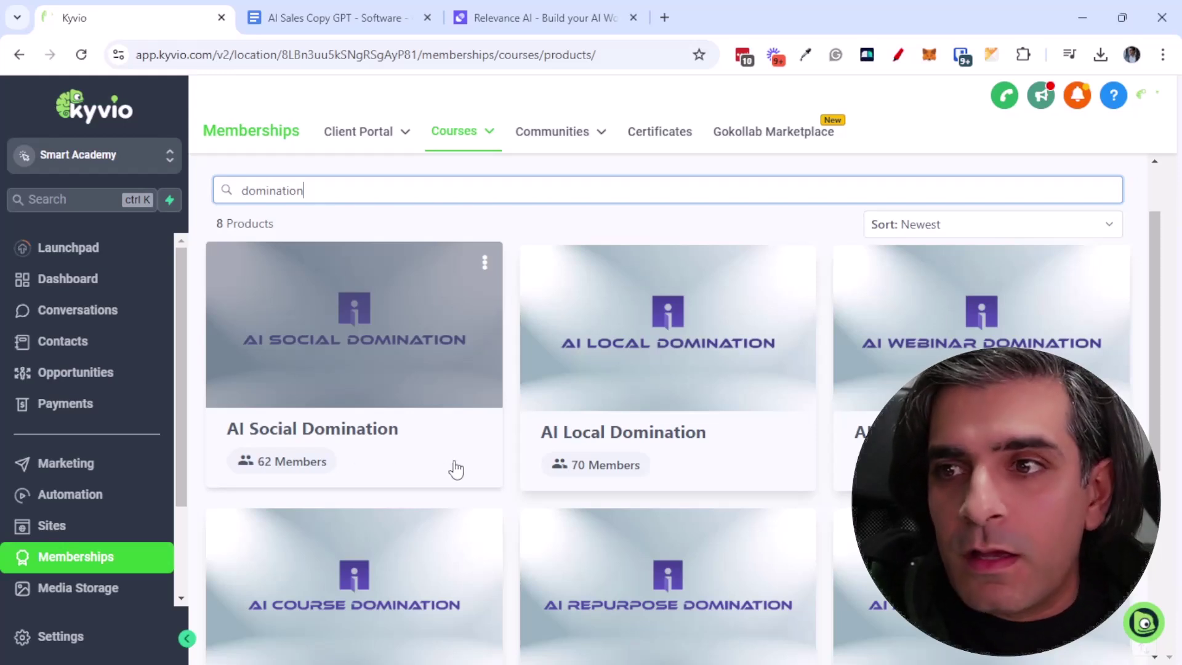
scroll(460, 472, "down", 1)
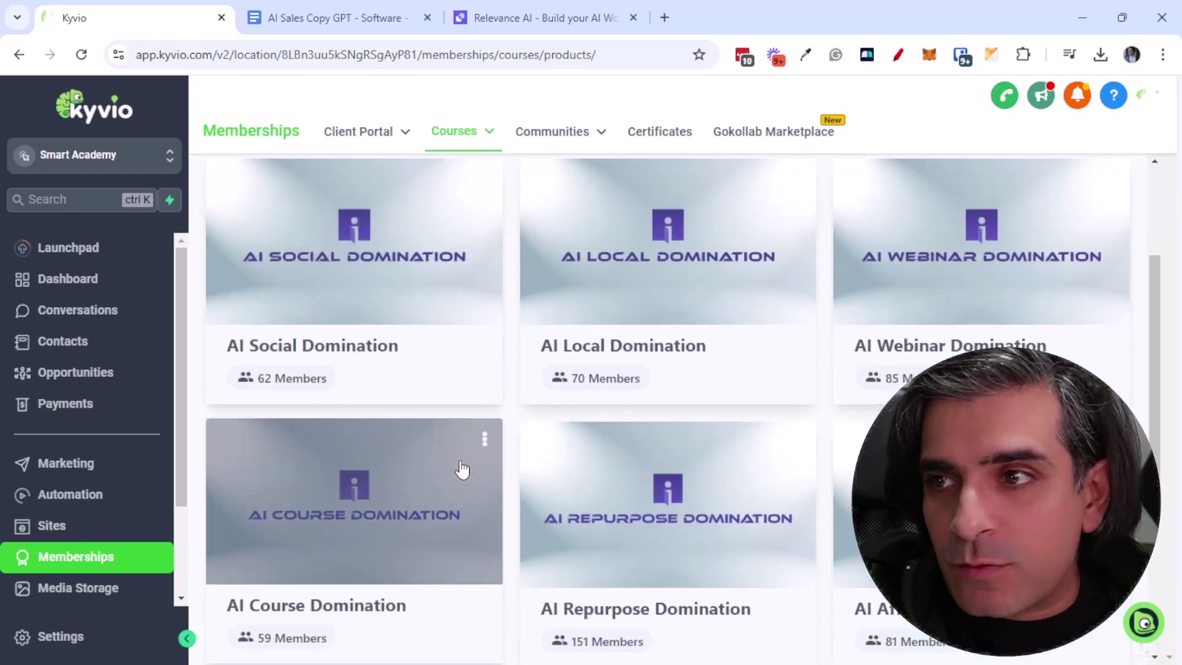
scroll(525, 451, "down", 1)
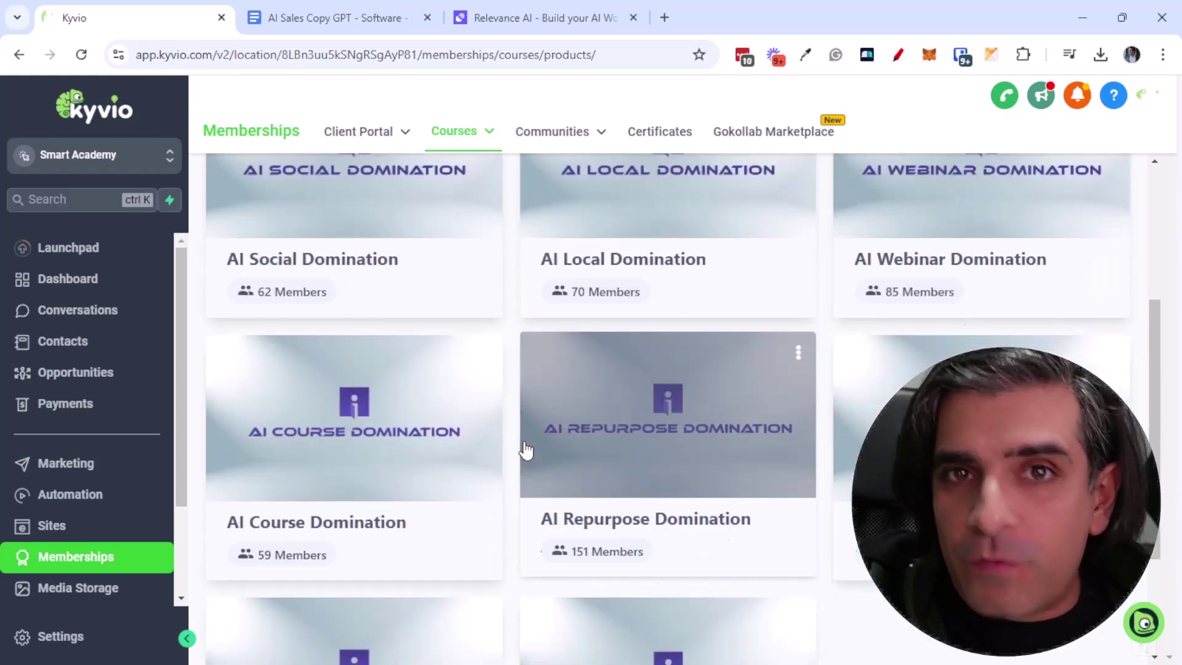
scroll(524, 451, "down", 1)
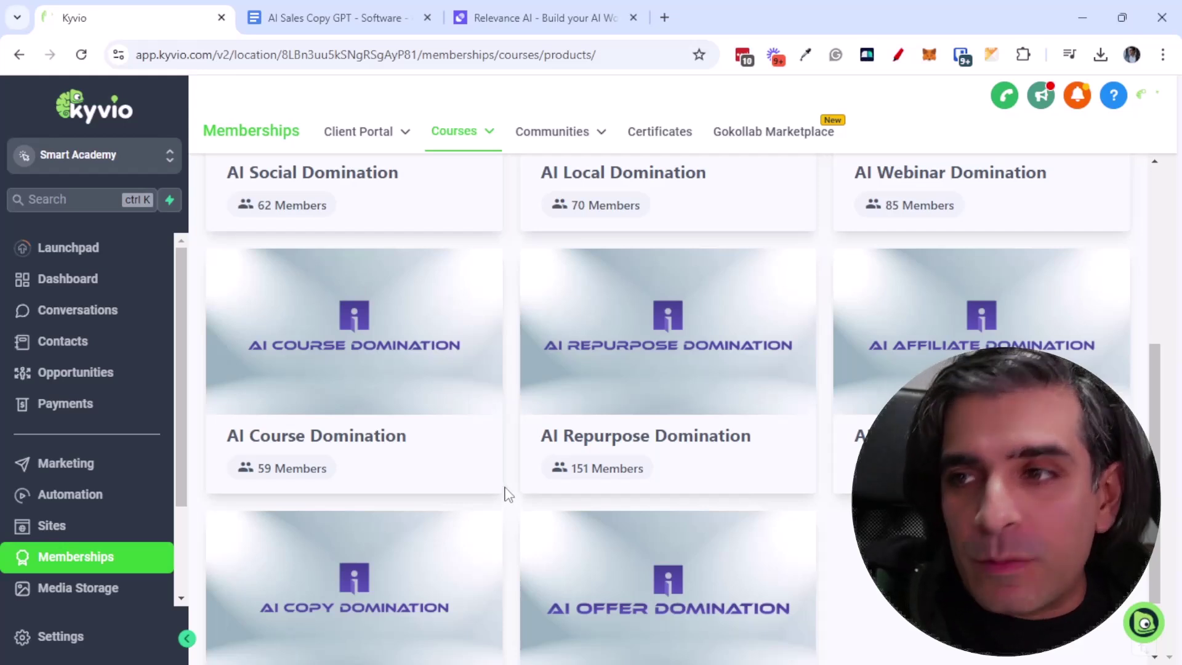
scroll(507, 494, "down", 1)
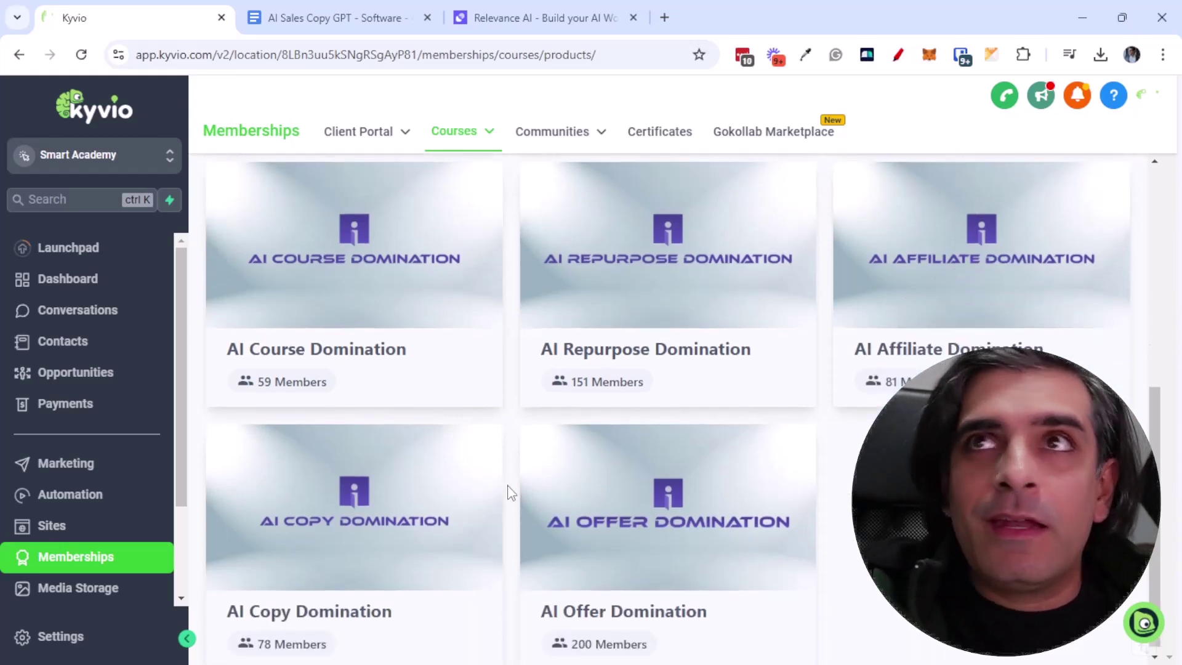
scroll(506, 498, "down", 1)
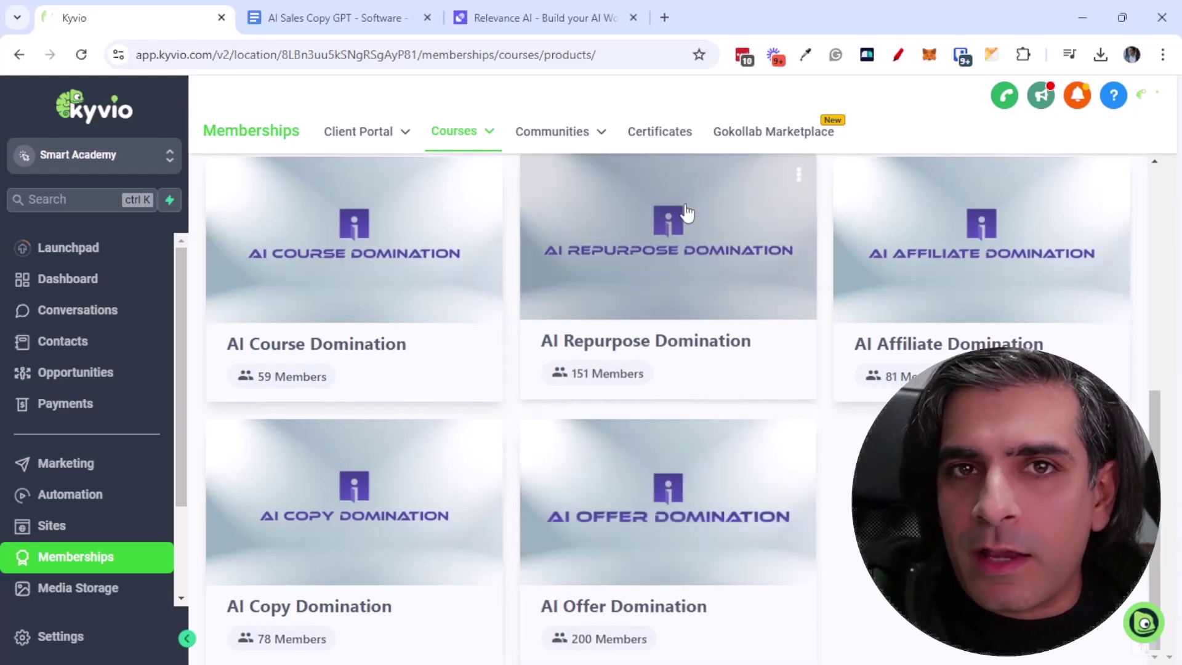
Step: Switch to the AI Sales Copy GPT prompt document in Google Docs
left_click(288, 18)
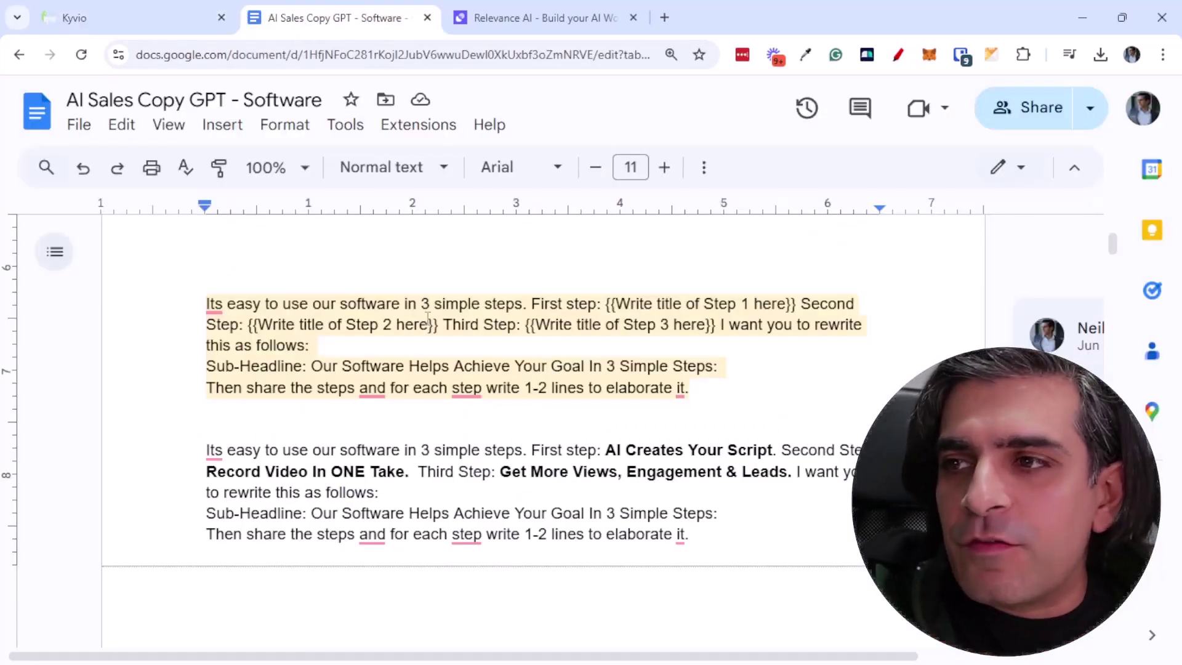
scroll(554, 370, "down", 2)
scroll(610, 412, "down", 1)
scroll(609, 411, "down", 3)
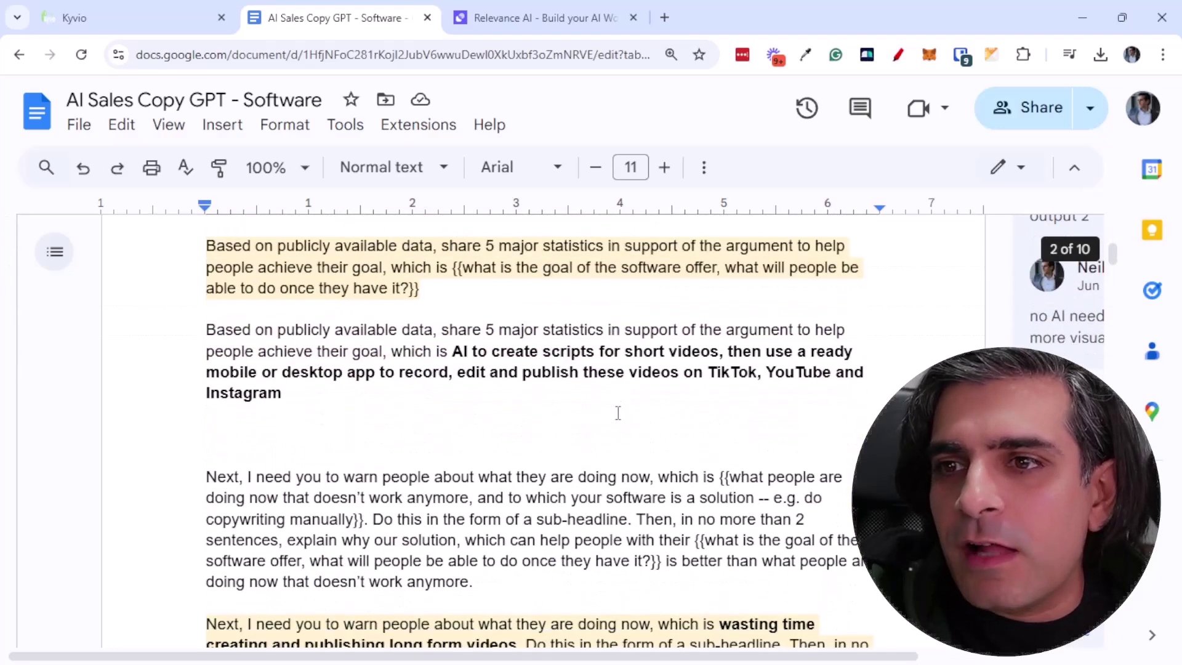
scroll(612, 412, "down", 3)
scroll(612, 411, "down", 1)
scroll(611, 411, "down", 1)
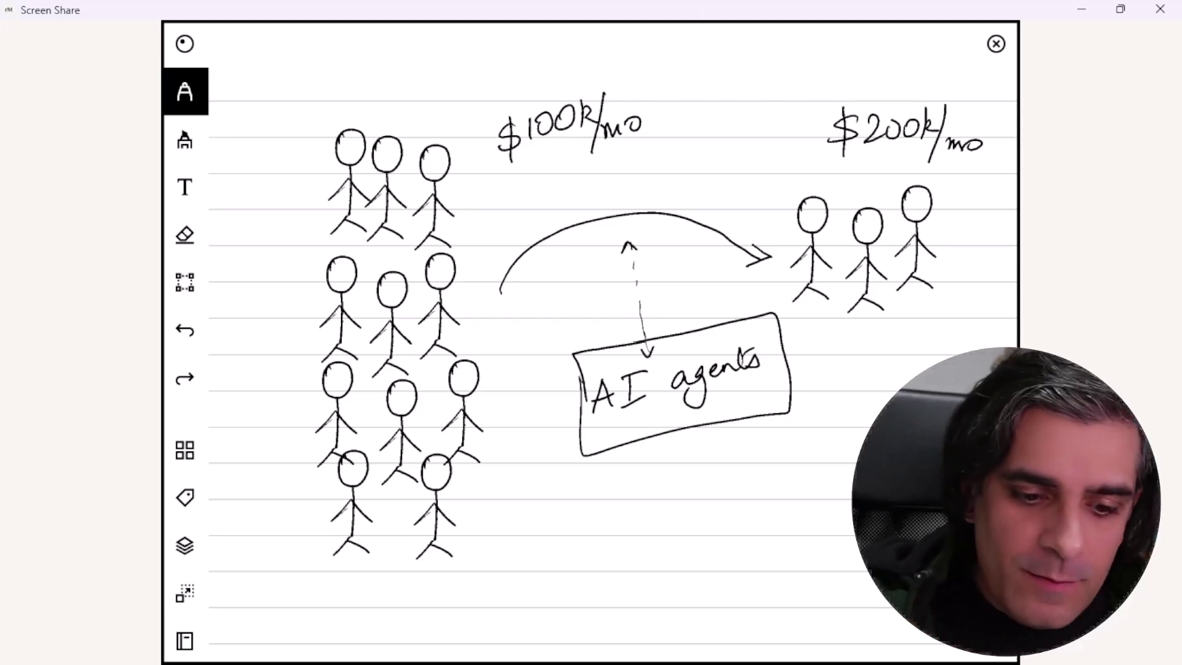
scroll(609, 296, "up", 5)
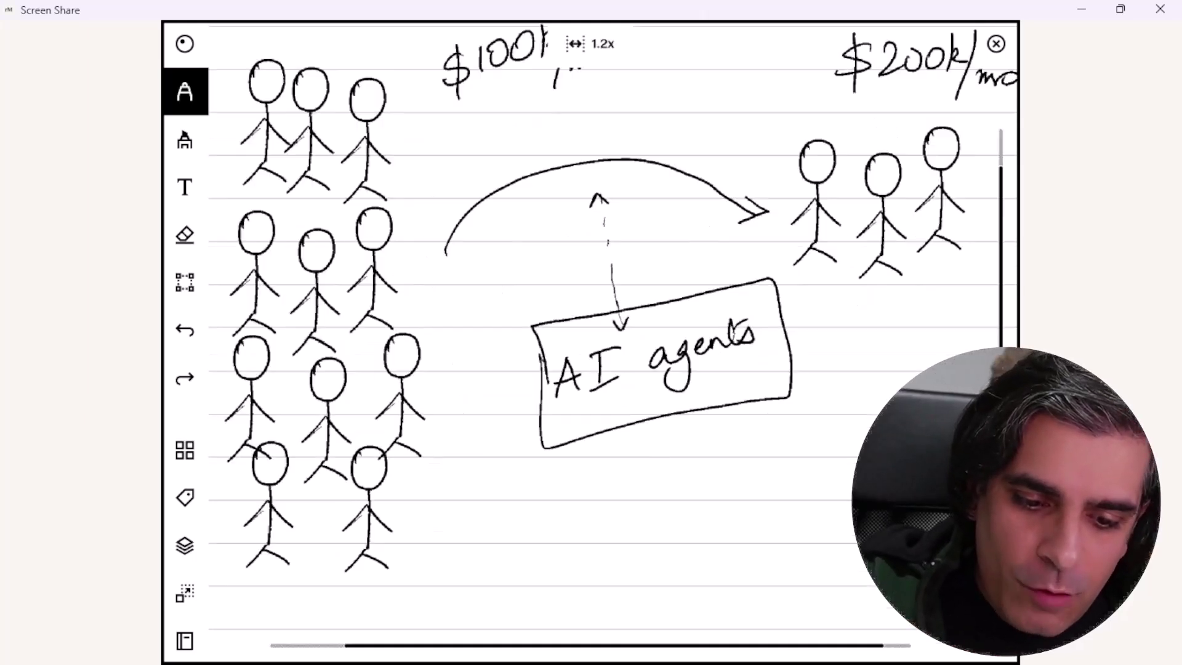
scroll(591, 277, "down", 1)
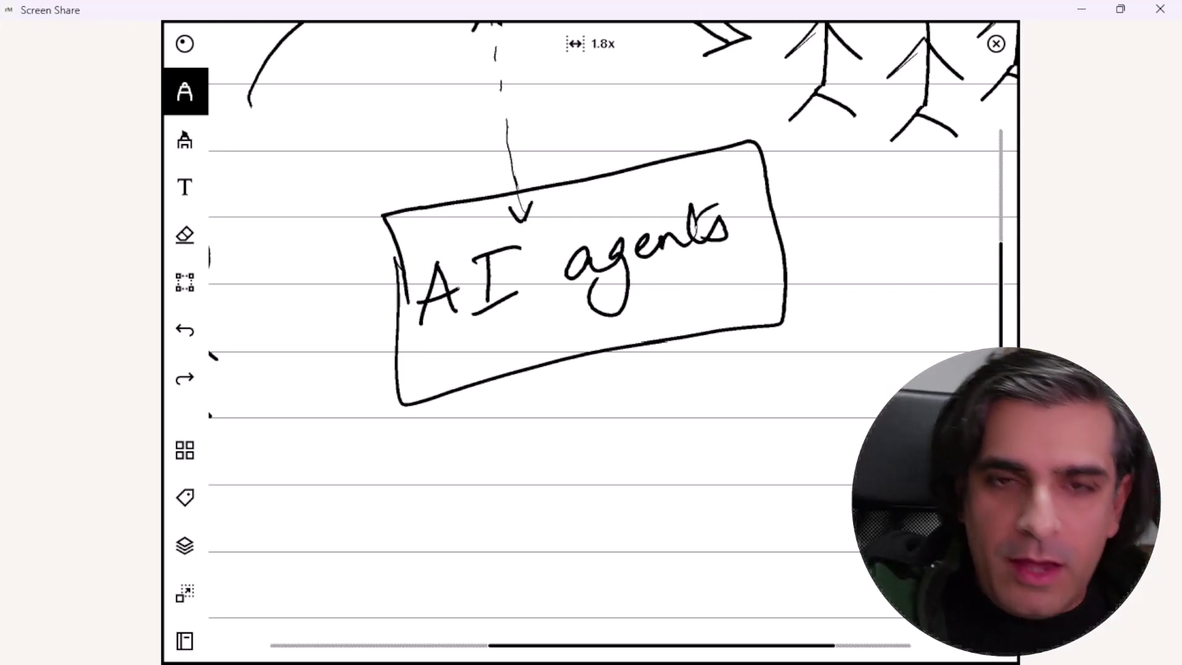
Step: Handwrite 'Headline' to the right of the AI agents box
left_click_drag(758, 361, 758, 384)
left_click_drag(751, 372, 794, 382)
left_click_drag(809, 374, 813, 382)
mouse_move(821, 376)
left_mouse_down()
mouse_move(828, 360)
mouse_move(838, 384)
left_mouse_up()
mouse_move(840, 374)
left_mouse_down()
mouse_move(842, 385)
mouse_move(891, 384)
mouse_move(919, 371)
left_mouse_up()
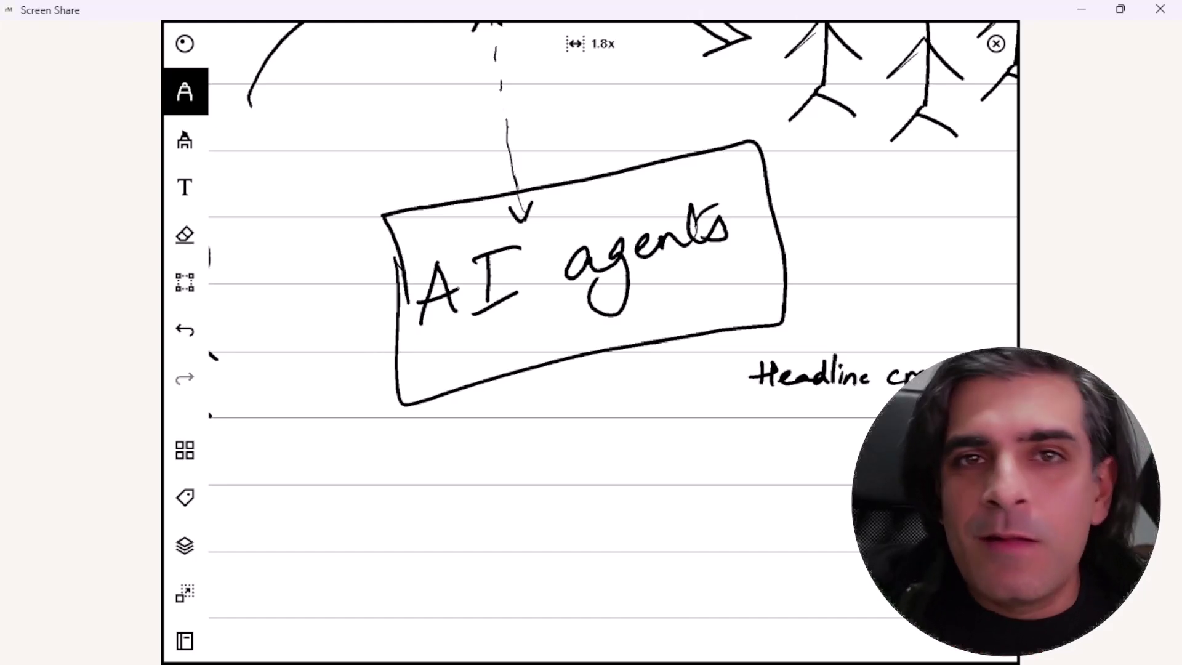
Step: Handwrite 'offer', 'CTA' and 'Story' as a list below the headline note
mouse_move(770, 427)
left_mouse_down()
mouse_move(798, 434)
mouse_move(838, 421)
left_mouse_up()
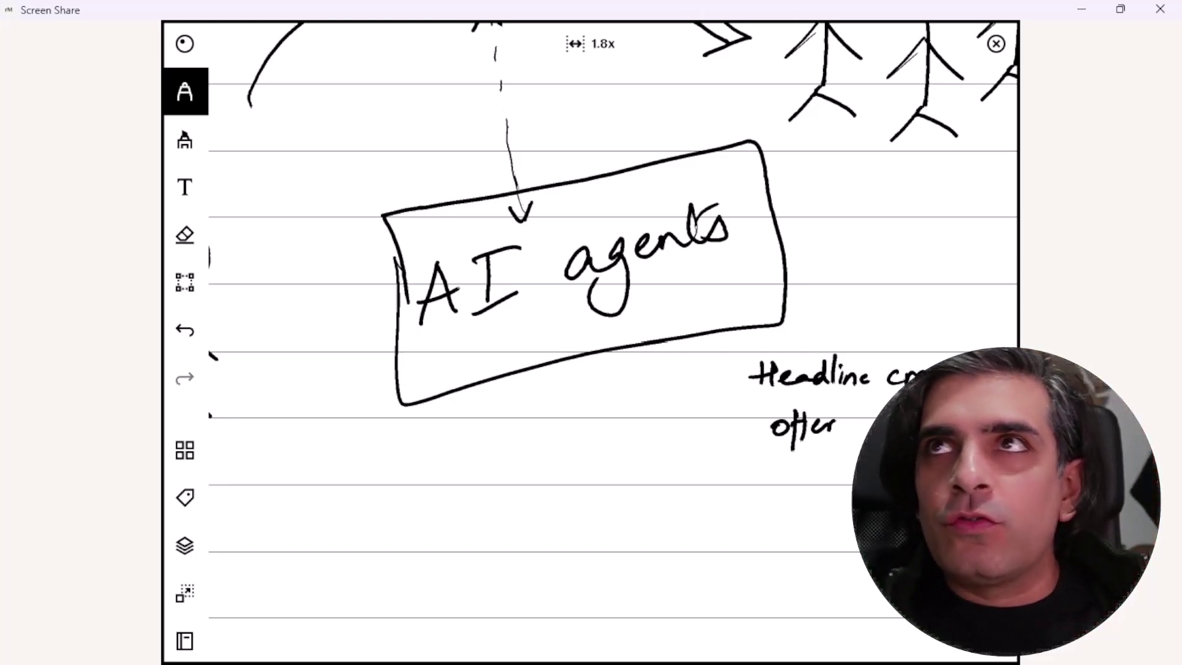
mouse_move(795, 467)
left_mouse_down()
mouse_move(796, 487)
mouse_move(818, 464)
left_mouse_up()
left_click_drag(806, 466, 805, 488)
left_click_drag(818, 485, 837, 475)
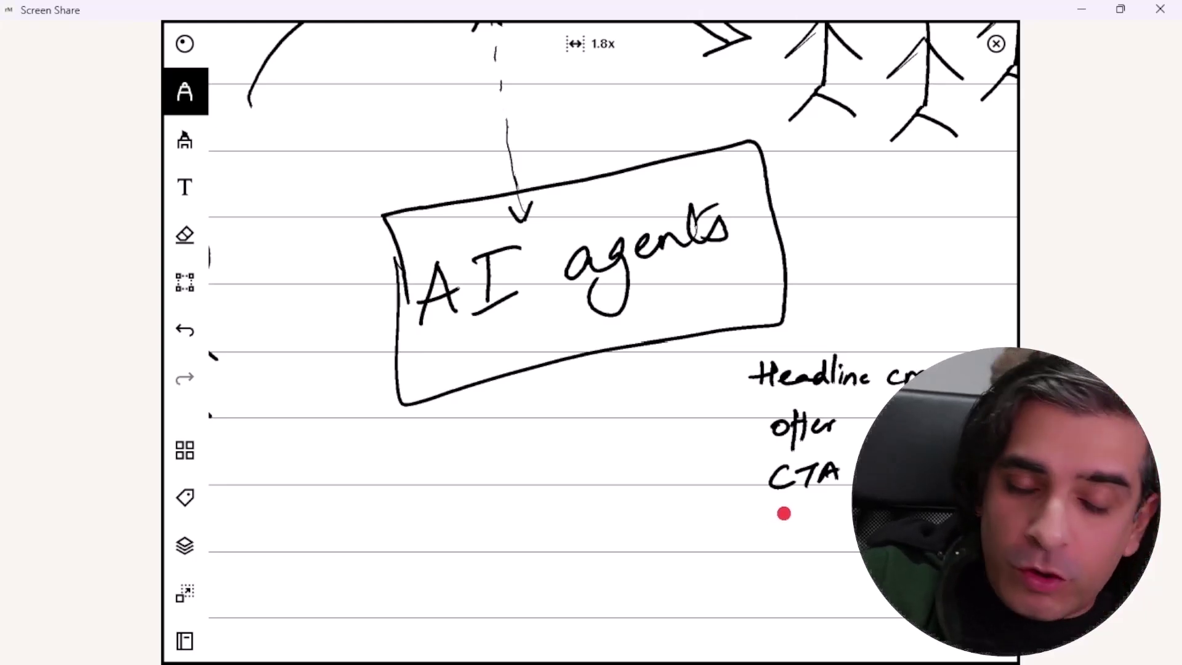
left_click_drag(787, 506, 772, 530)
mouse_move(791, 504)
left_mouse_down()
mouse_move(794, 530)
mouse_move(809, 528)
left_mouse_up()
mouse_move(811, 526)
left_mouse_down()
mouse_move(824, 512)
mouse_move(829, 552)
left_mouse_up()
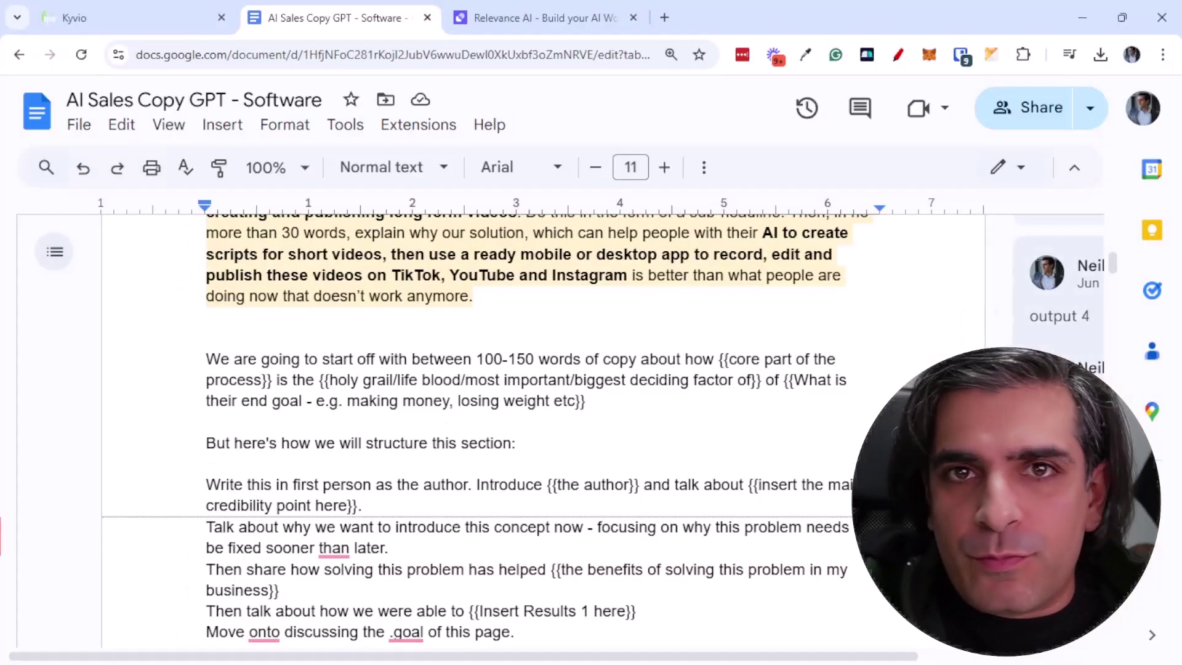
scroll(461, 431, "down", 1)
scroll(461, 483, "down", 2)
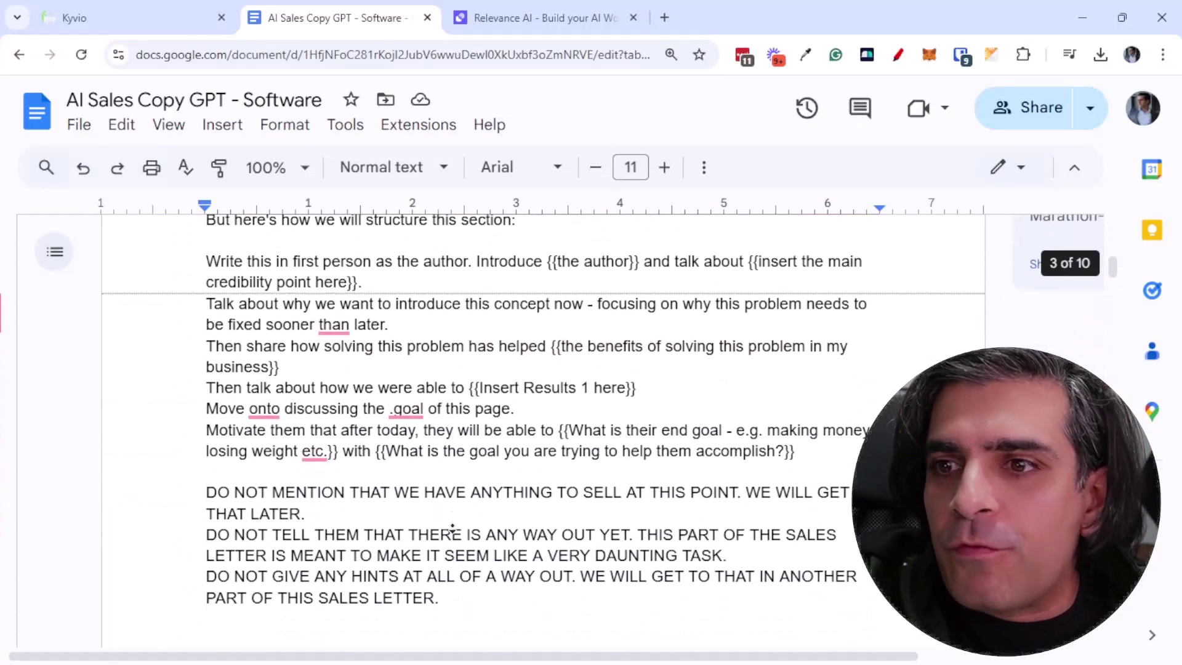
scroll(452, 528, "down", 3)
scroll(451, 522, "down", 2)
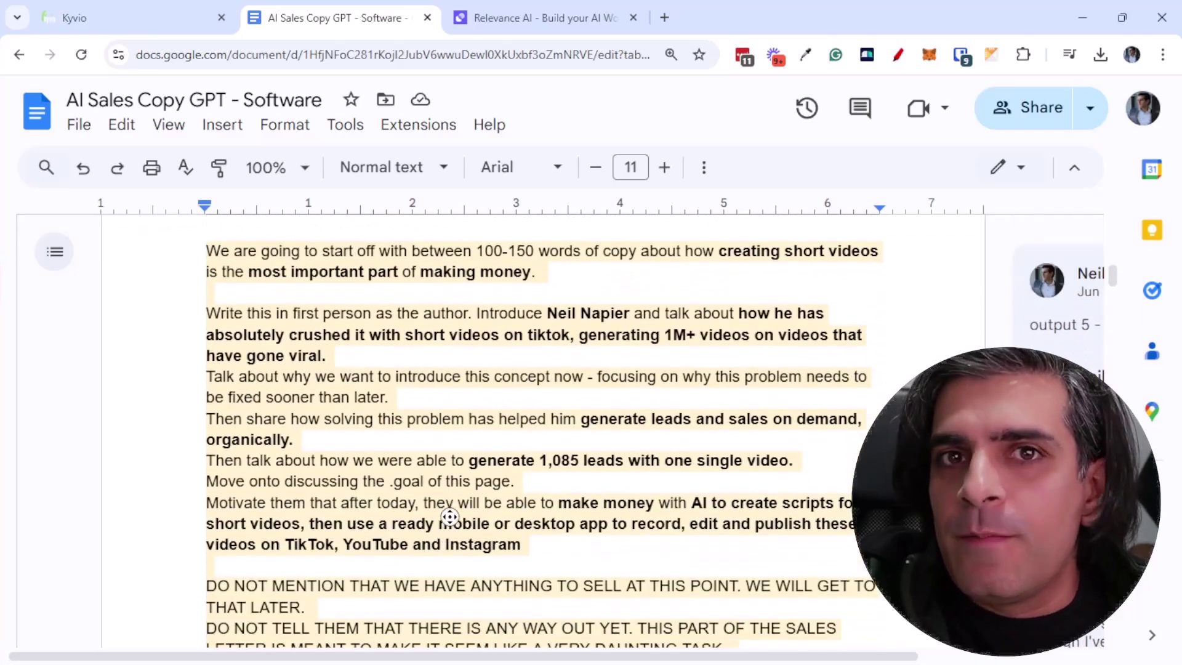
scroll(437, 524, "down", 1)
scroll(437, 549, "down", 4)
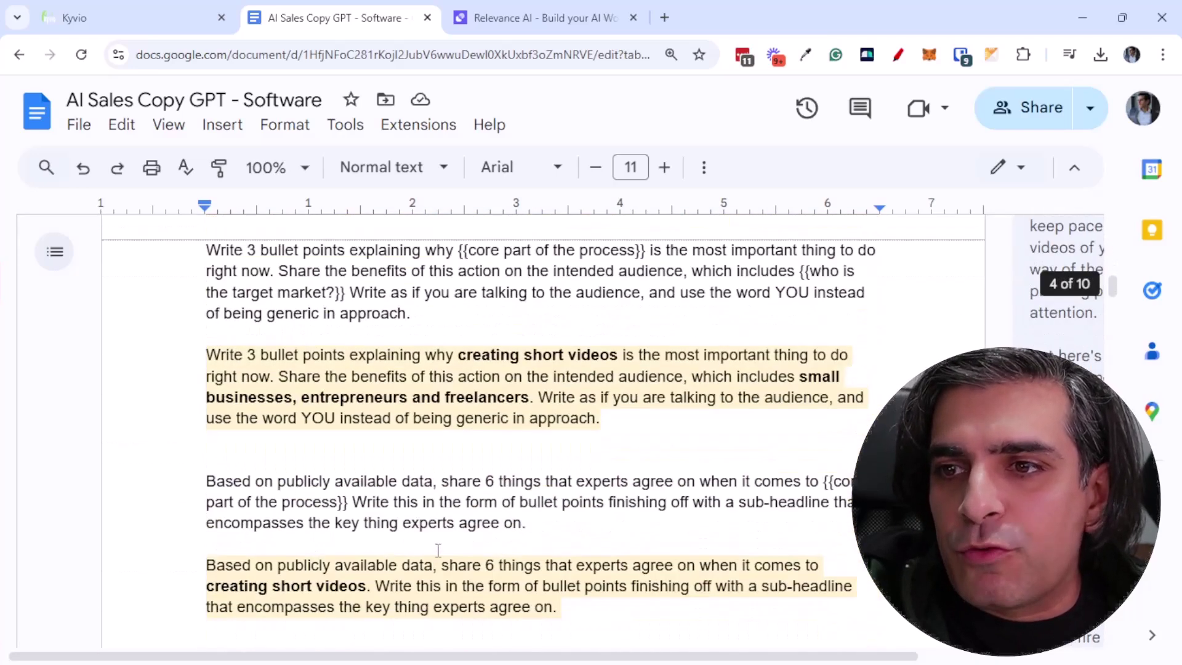
scroll(433, 508, "up", 5)
scroll(427, 416, "up", 5)
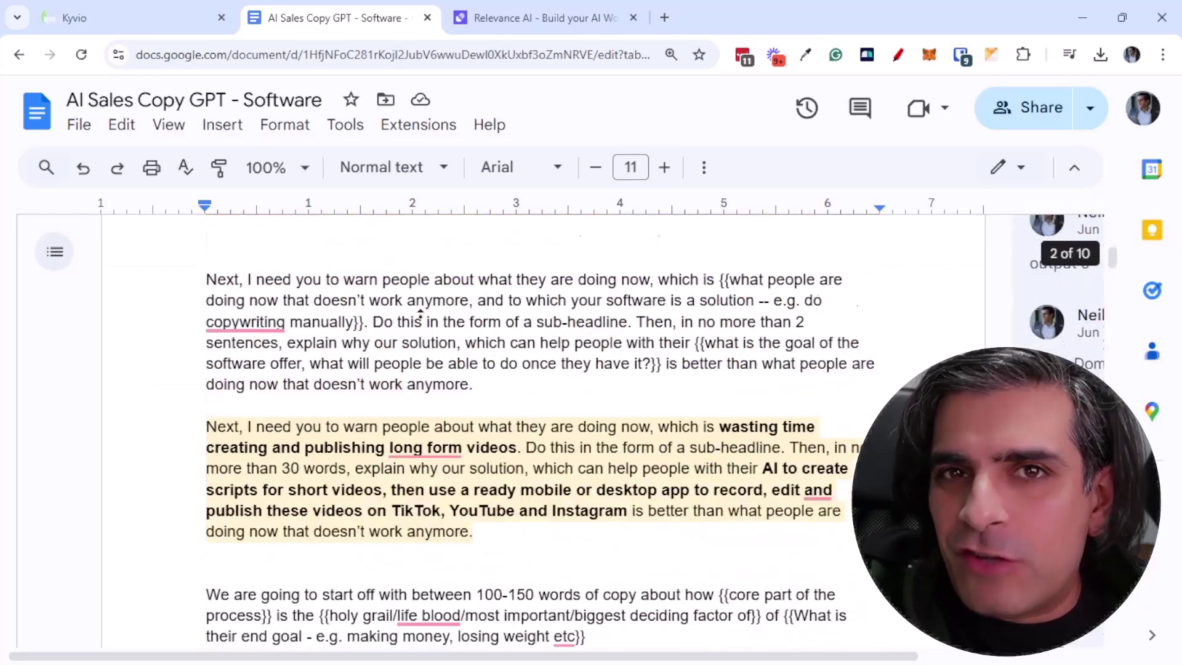
scroll(422, 317, "up", 5)
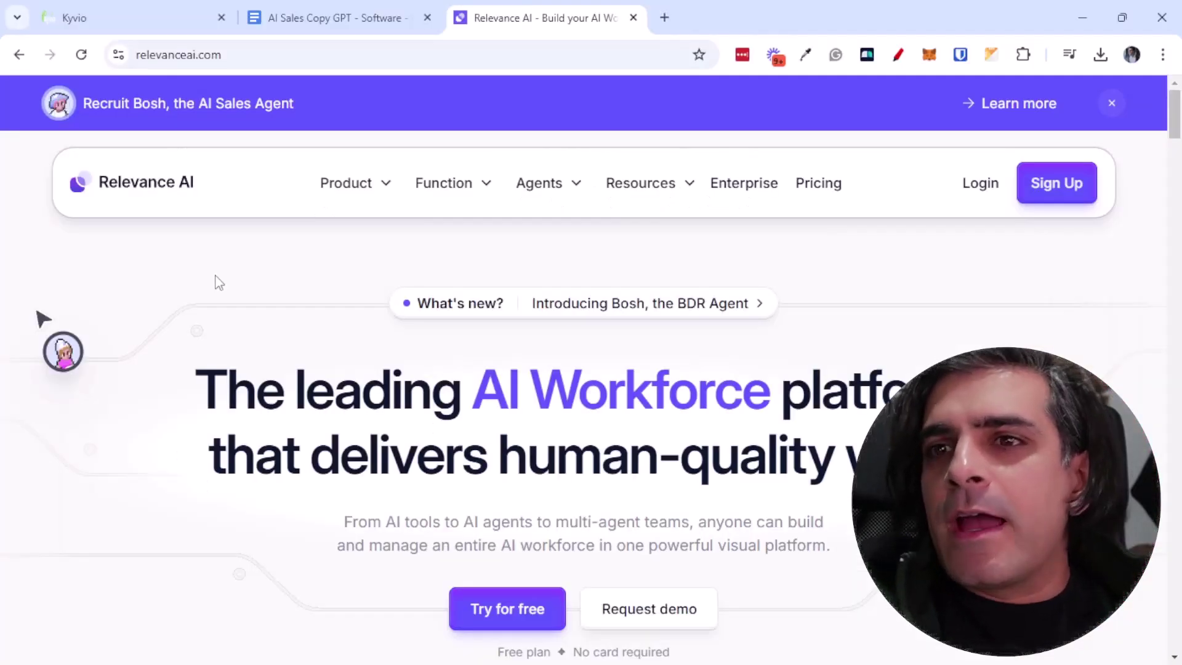
scroll(208, 323, "down", 1)
scroll(203, 360, "down", 3)
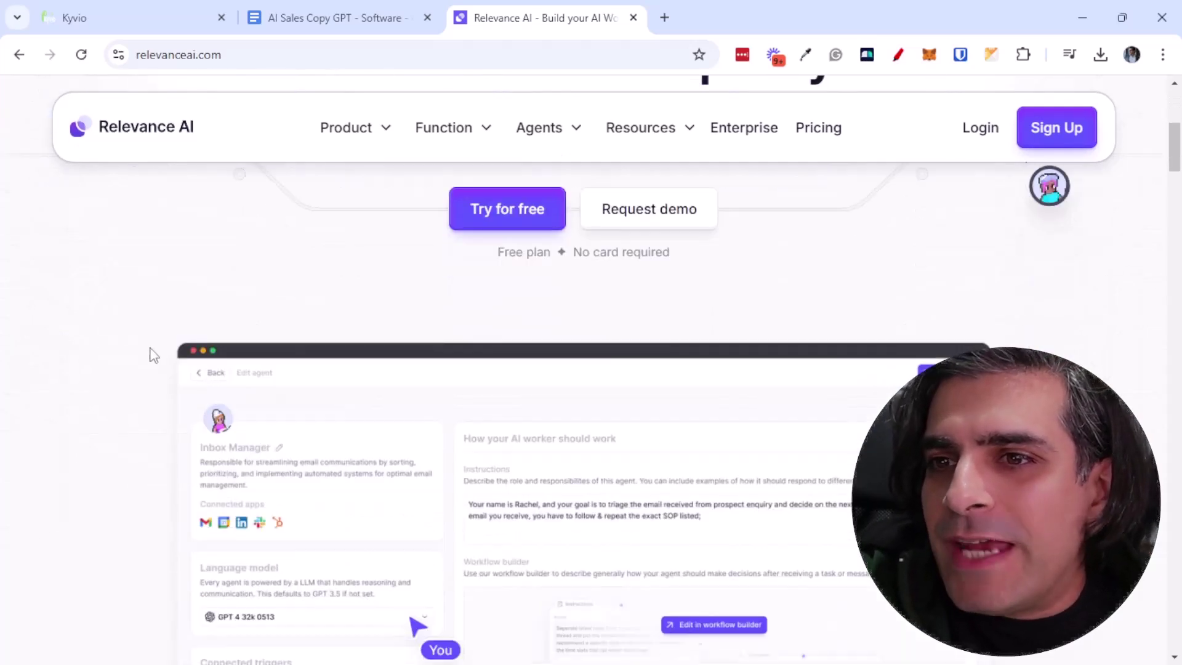
scroll(141, 415, "down", 1)
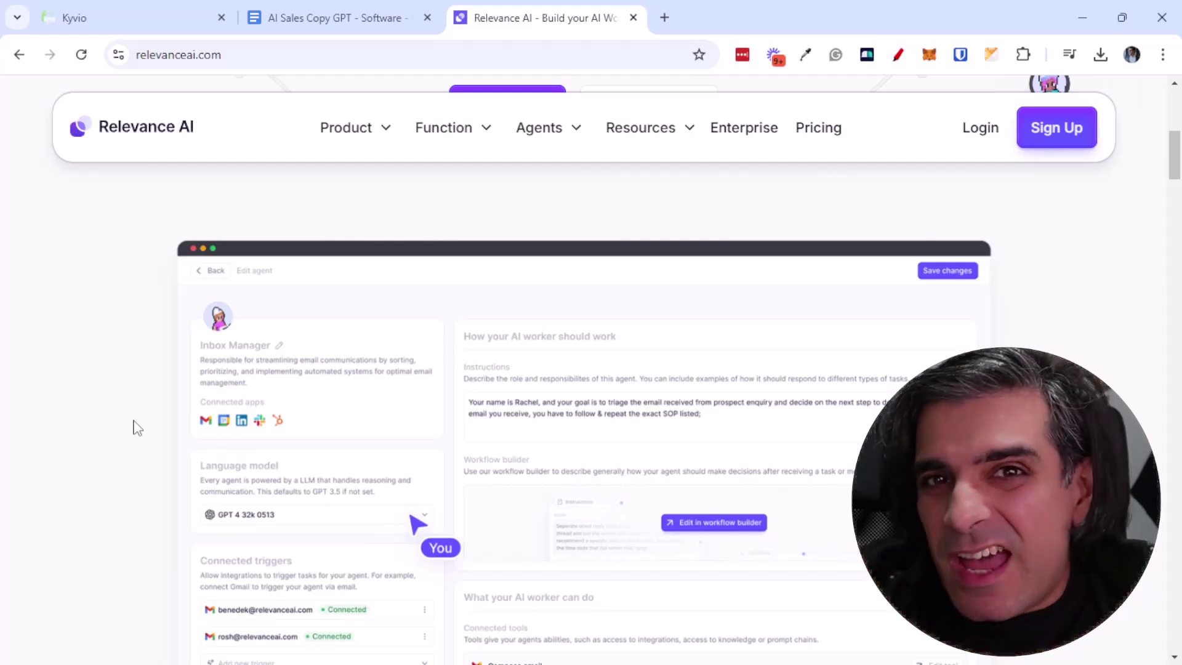
Step: Scroll the Relevance AI homepage to the Sales use case, then switch to the Kyvio courses tab
middle_click(127, 407)
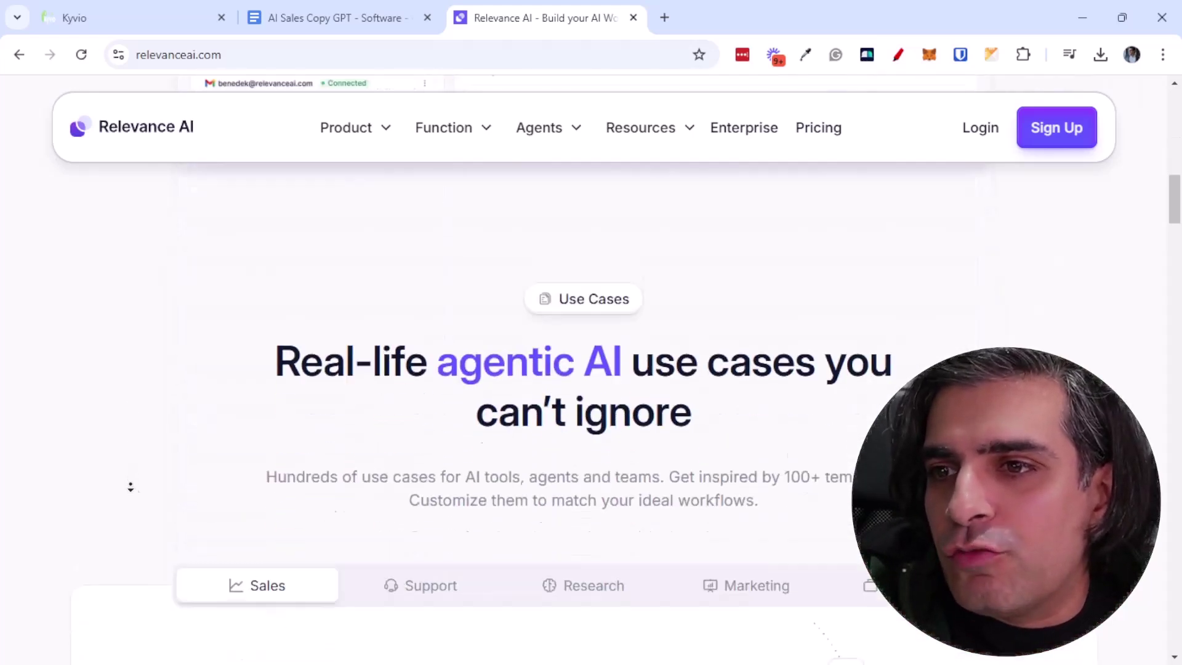
middle_click(120, 489)
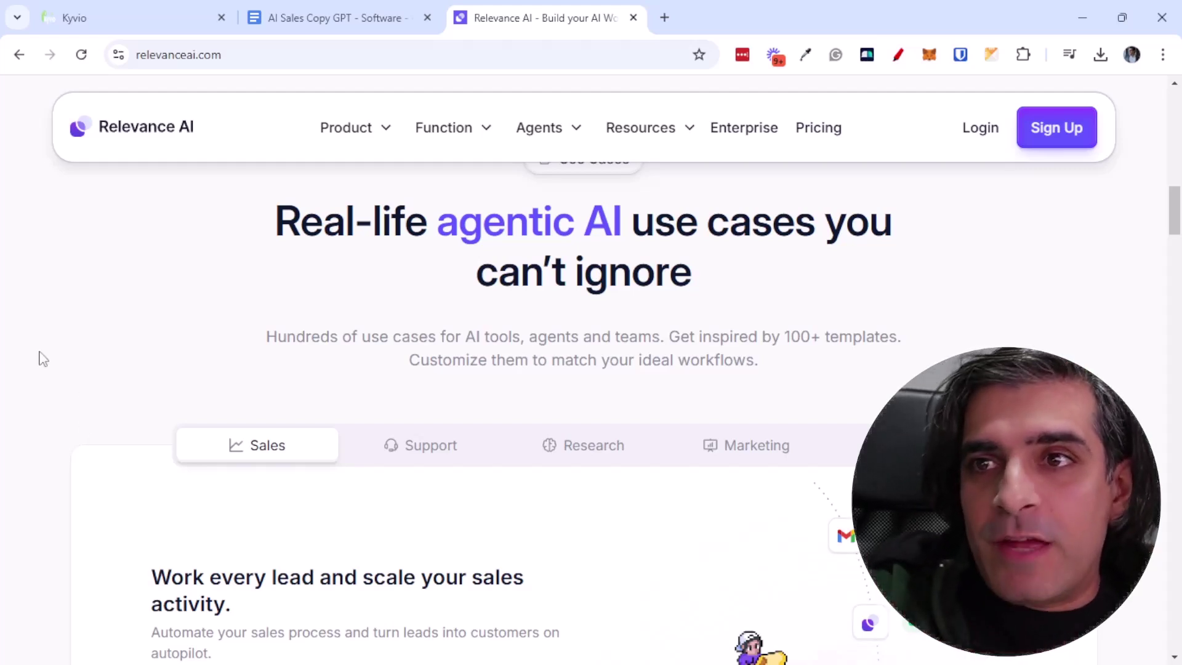
left_click(157, 30)
scroll(270, 342, "up", 3)
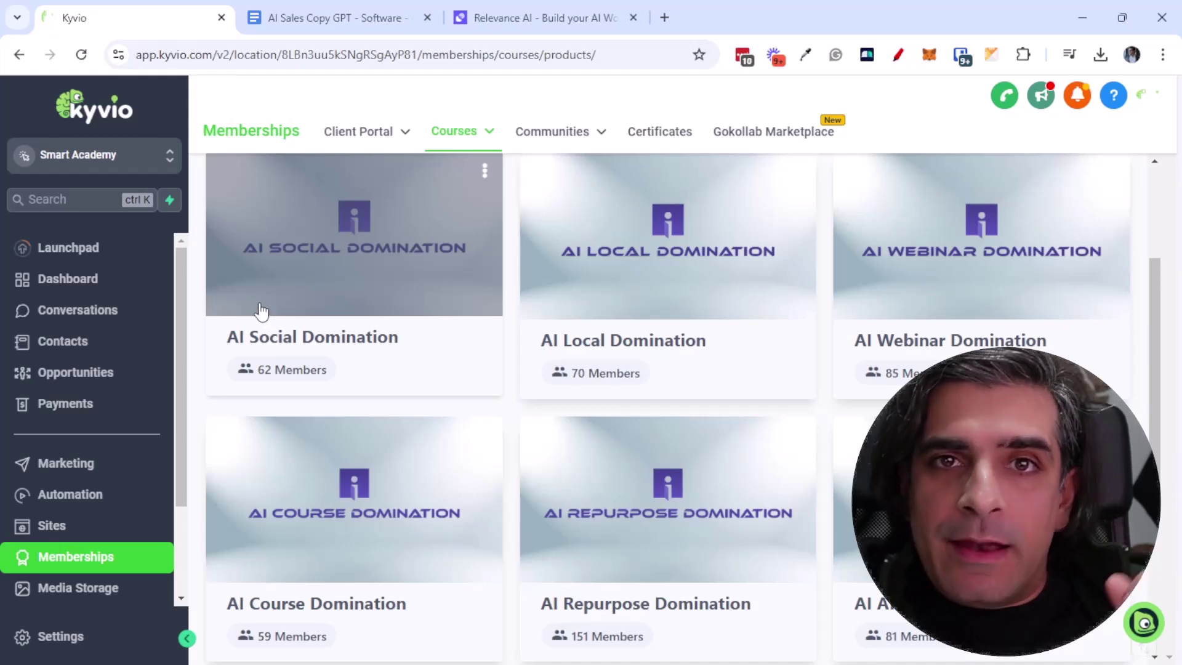
scroll(467, 386, "down", 2)
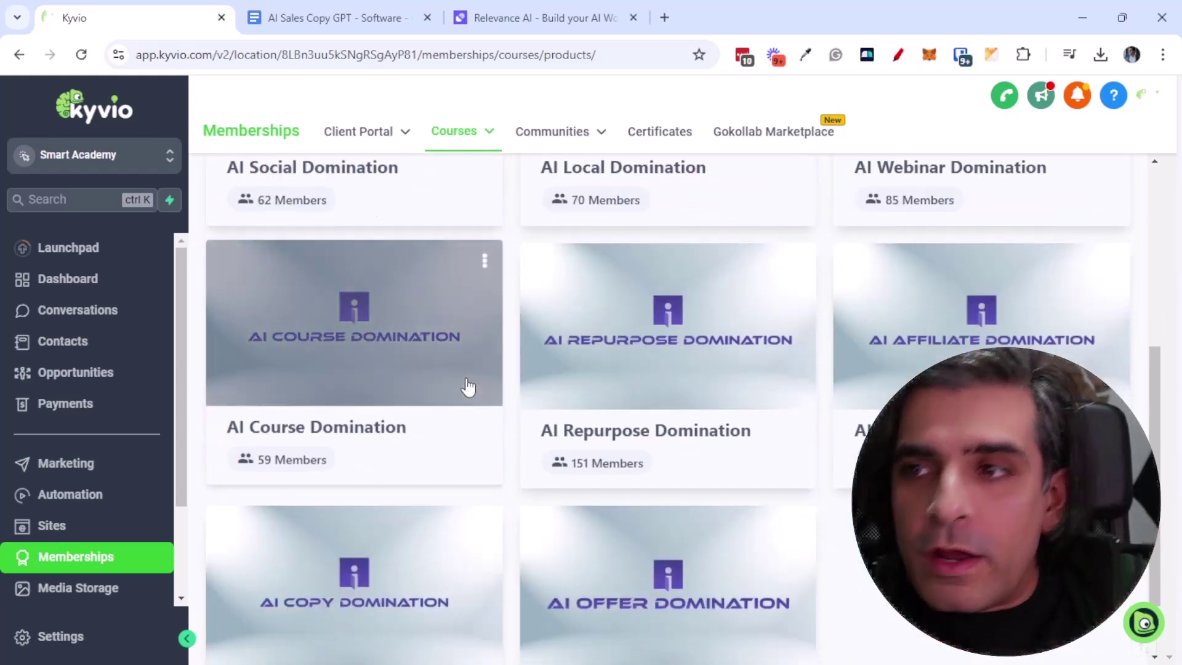
scroll(465, 386, "down", 1)
scroll(475, 436, "up", 2)
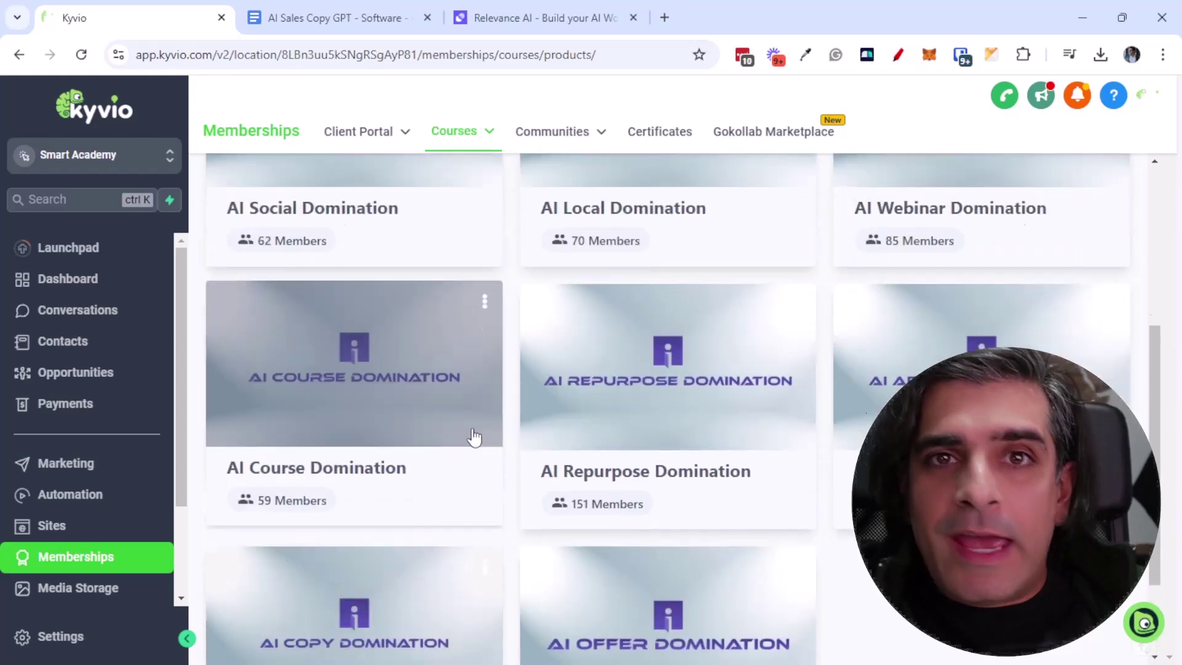
scroll(467, 427, "up", 1)
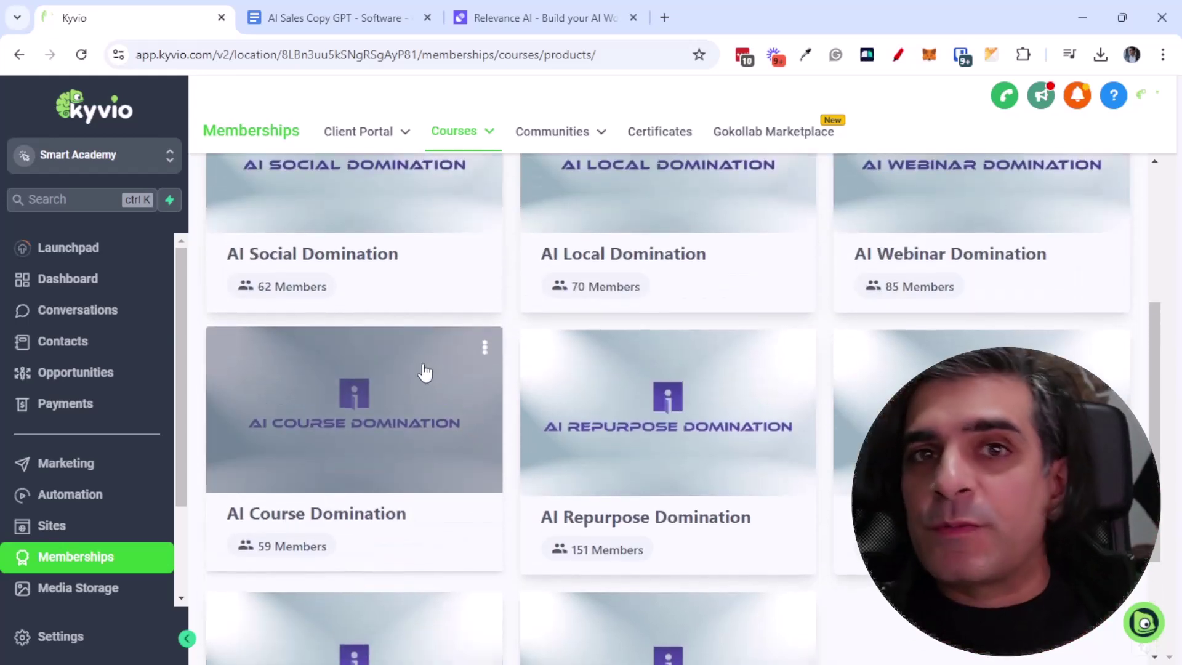